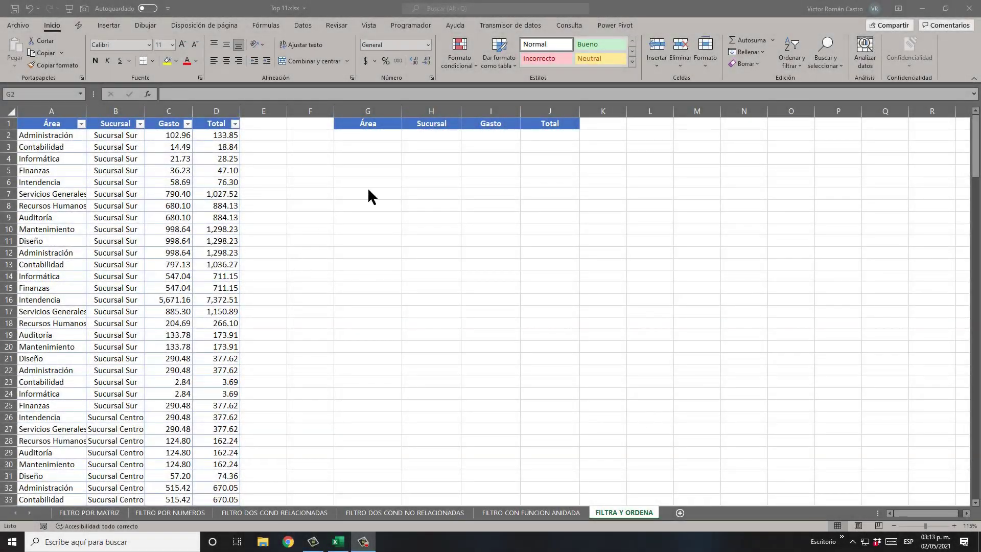
In G2, start a FILTRAR formula using A2:D199 as the array
left_click(363, 136)
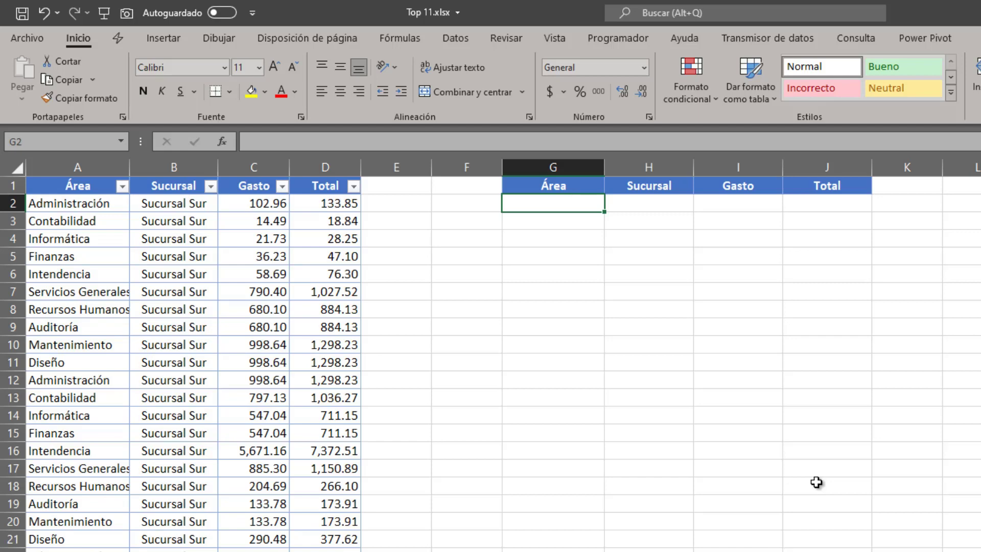
type("=F")
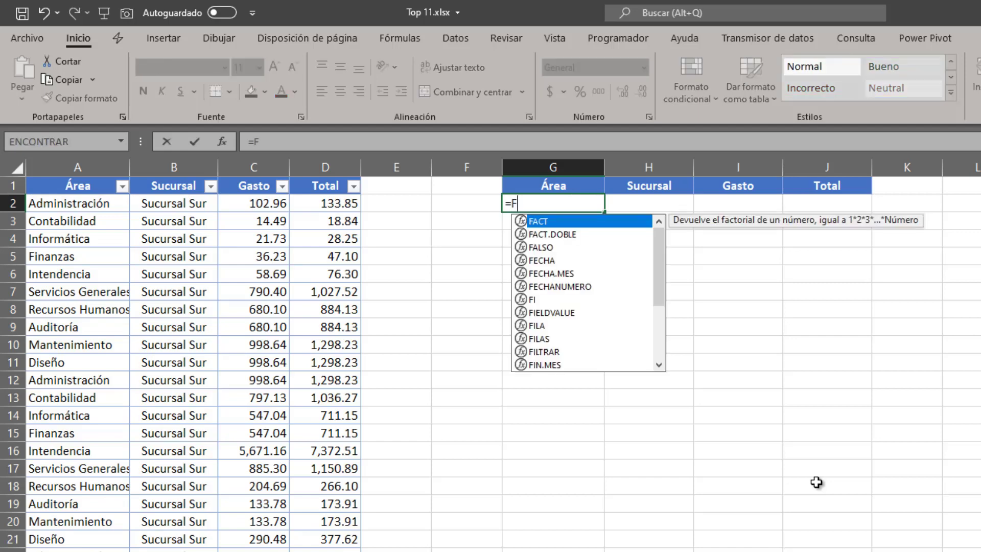
type("IL")
key("Down")
key("Down")
key("Tab")
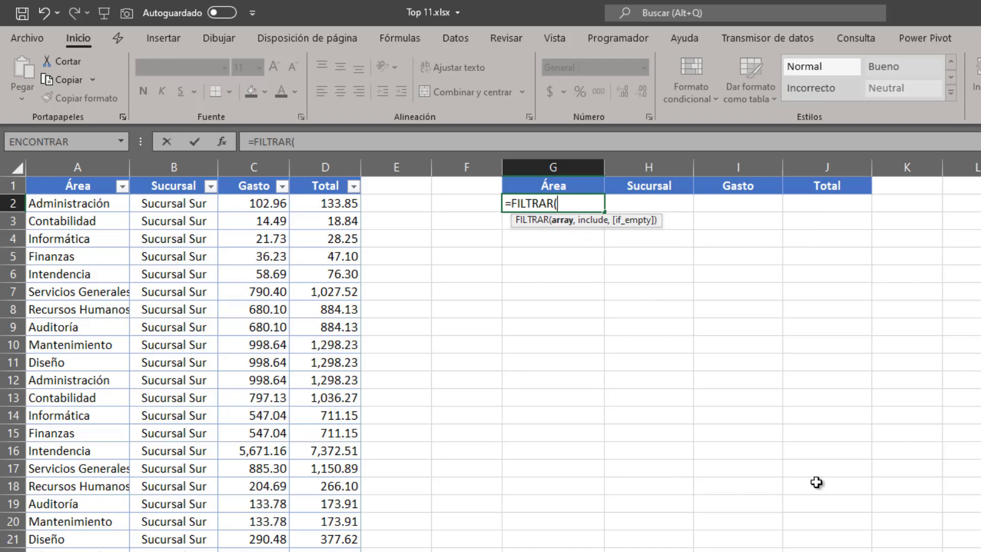
key("Left")
key("Left")
key("ctrl+Left")
key("ctrl+Left")
key("ctrl+shift+Right")
key("ctrl+shift+Down")
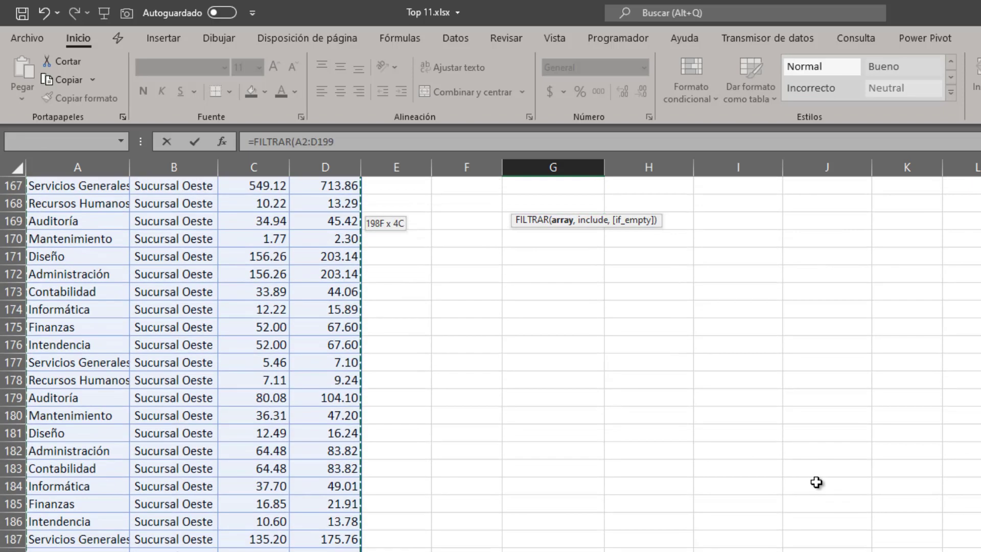
Add the include condition D2:D199>1000 and commit the FILTRAR formula
type(",")
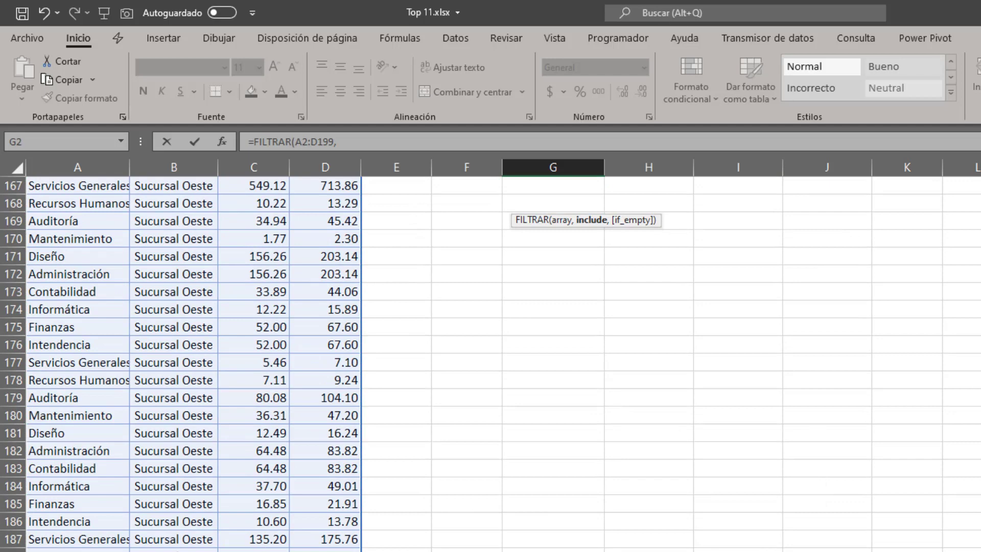
scroll(744, 214, "up", 20)
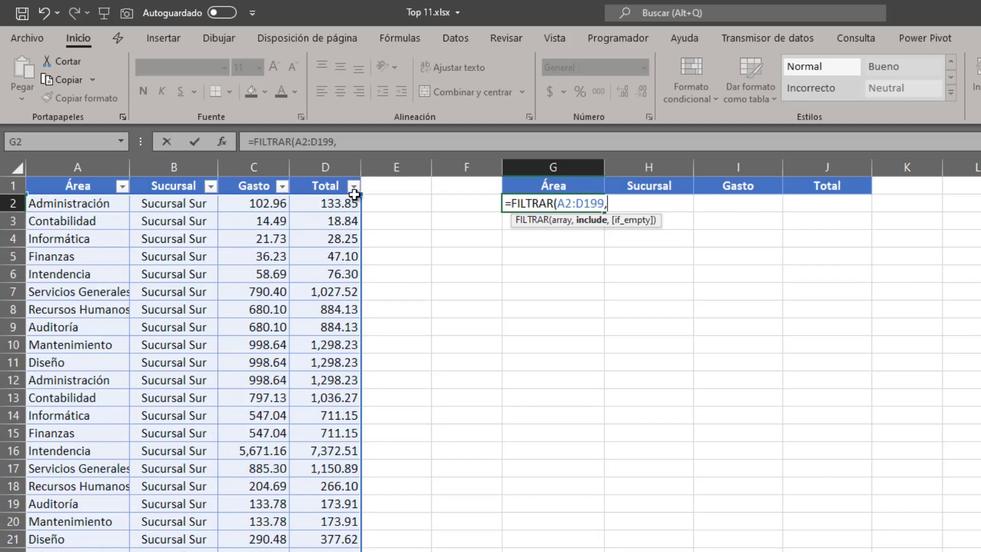
left_click(341, 205)
key("ctrl+shift+Down")
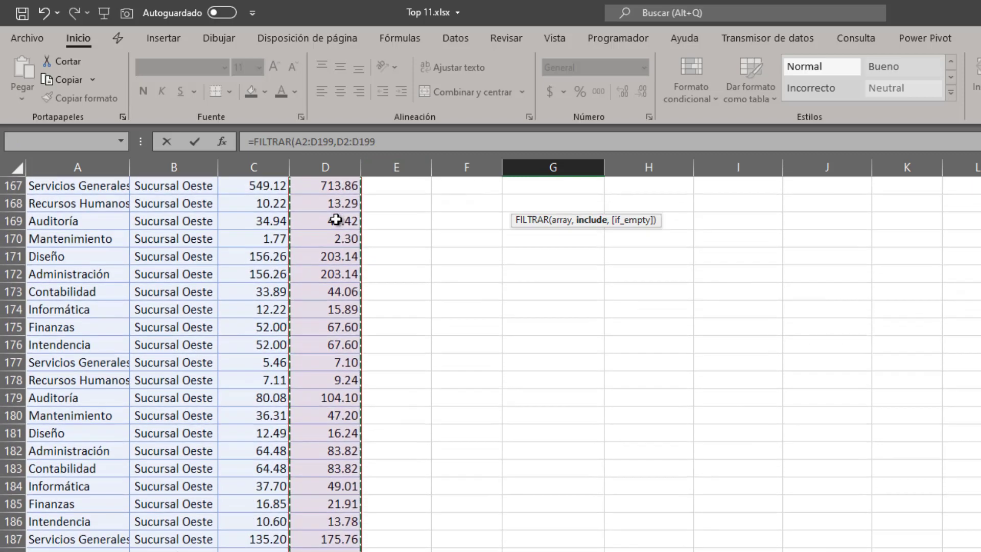
type(">")
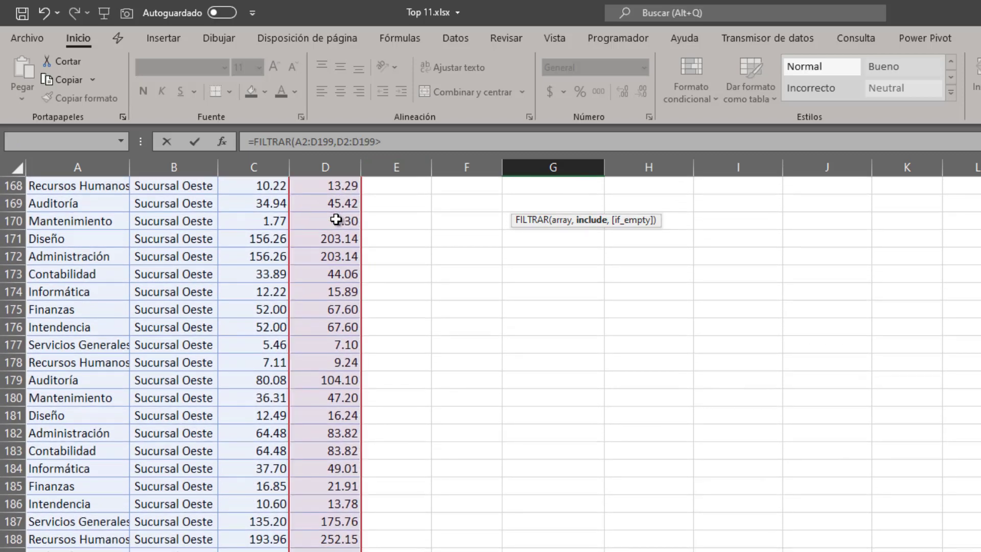
type("100")
type("0")
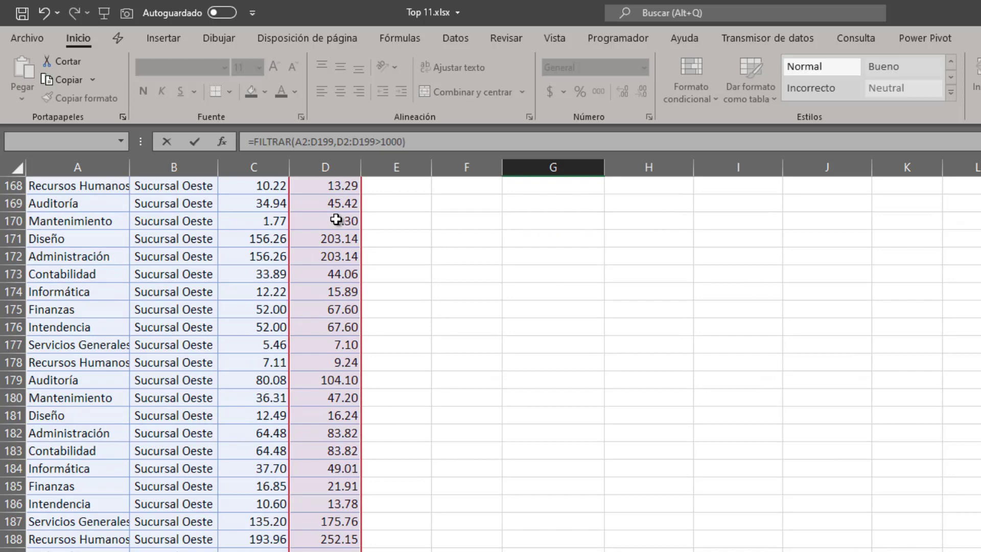
key("ctrl+Return")
key("Return")
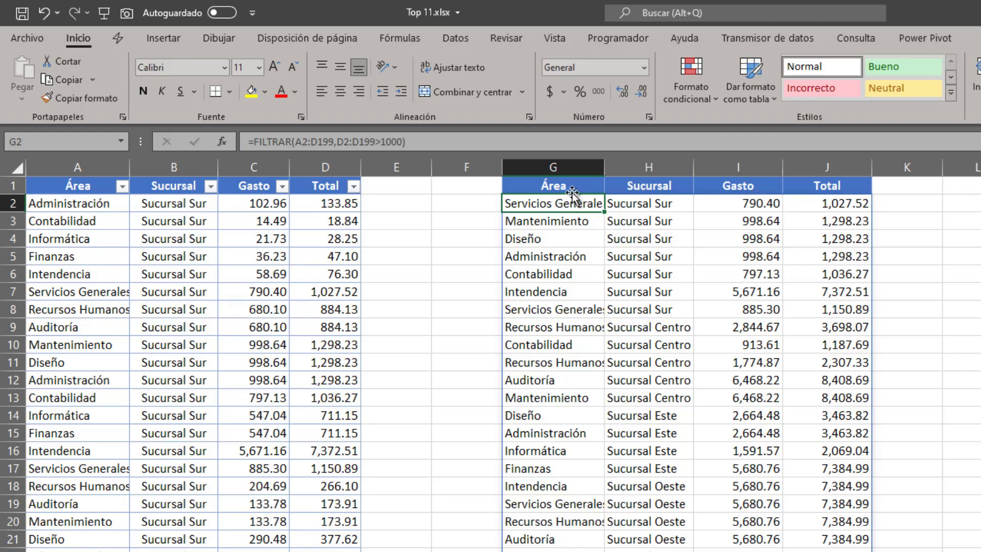
mouse_move(568, 205)
left_mouse_down()
mouse_move(546, 377)
mouse_move(551, 207)
left_mouse_up()
double_click(545, 208)
Wrap G2 as =ORDENAR(FILTRAR(A2:D199,D2:D199>1000),1,1,FALSO) to sort by Área A–Z
left_click(504, 204)
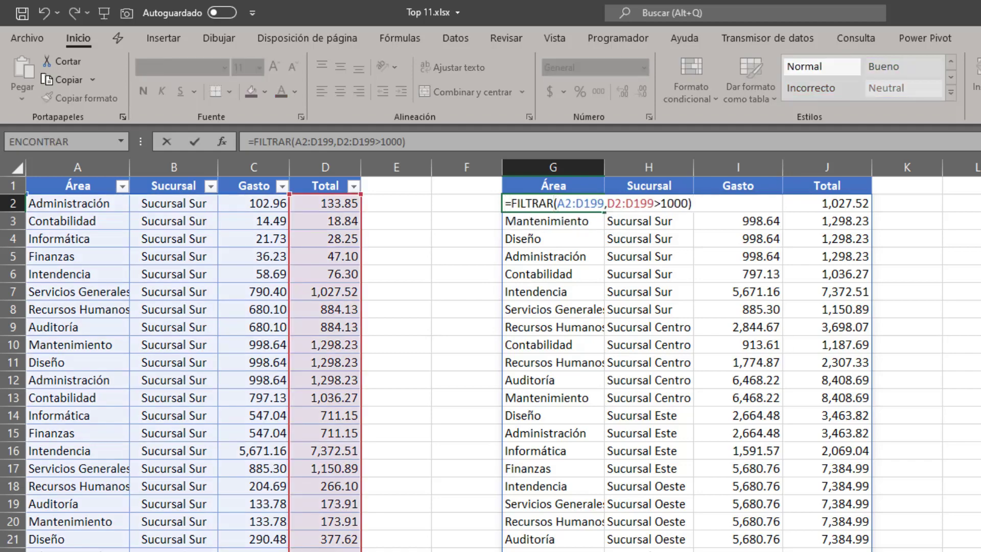
type("OR")
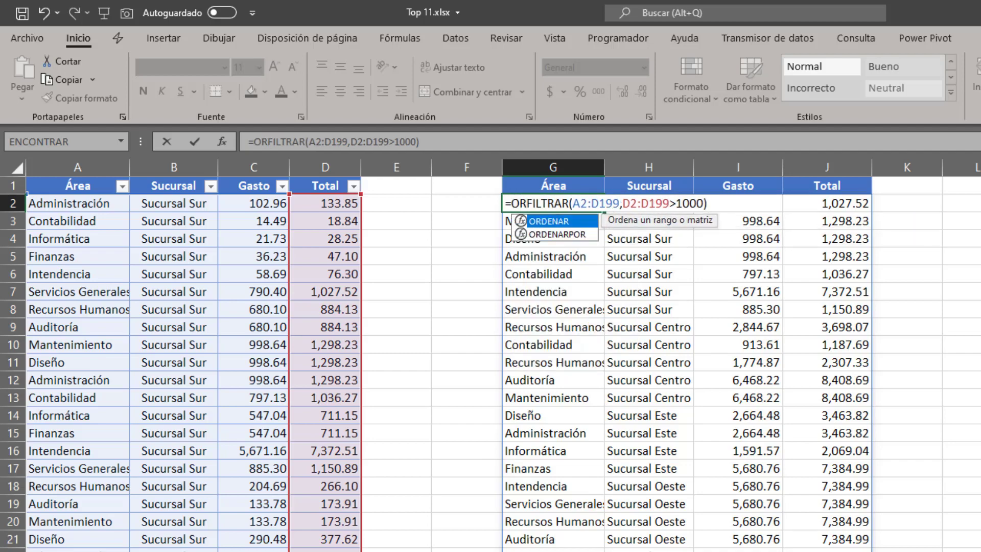
key("Tab")
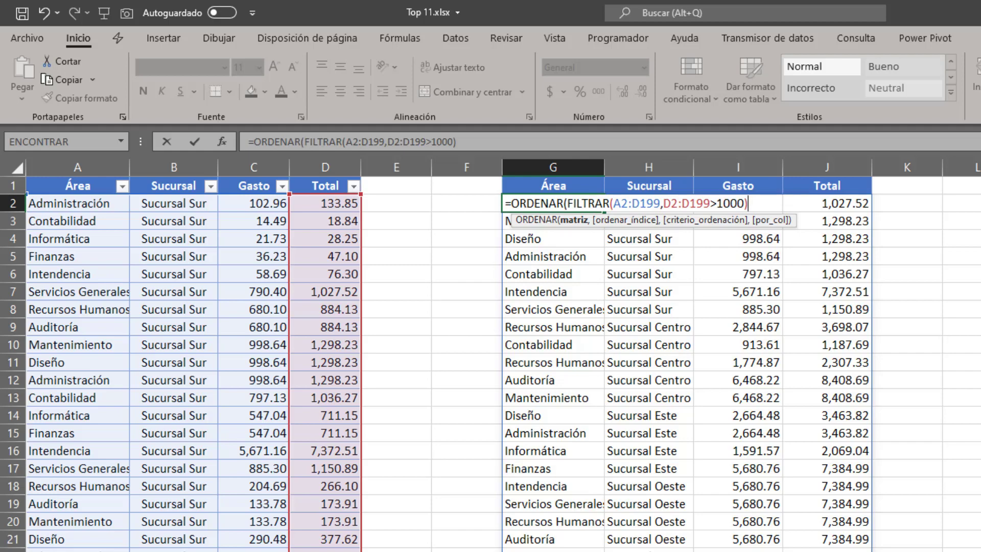
type(",")
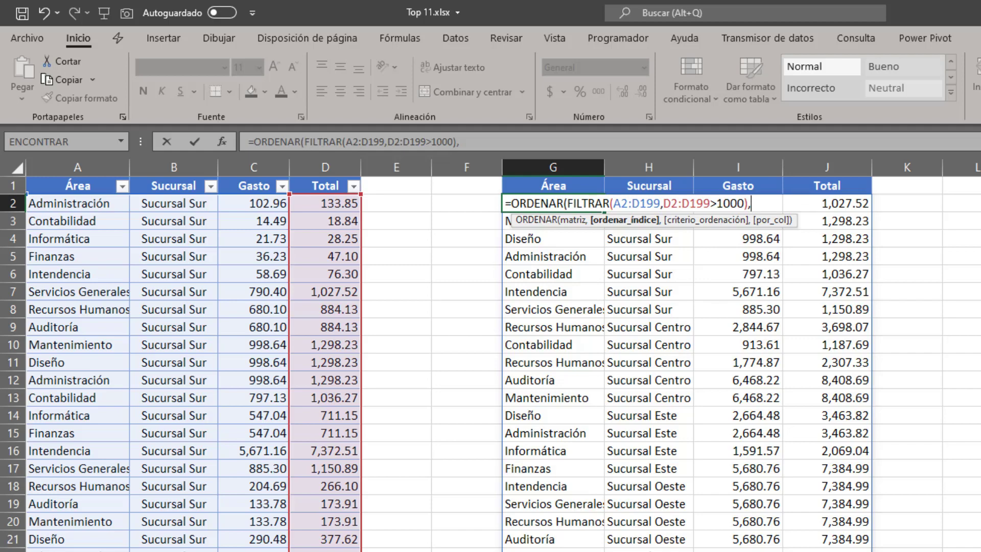
type("1")
type(",")
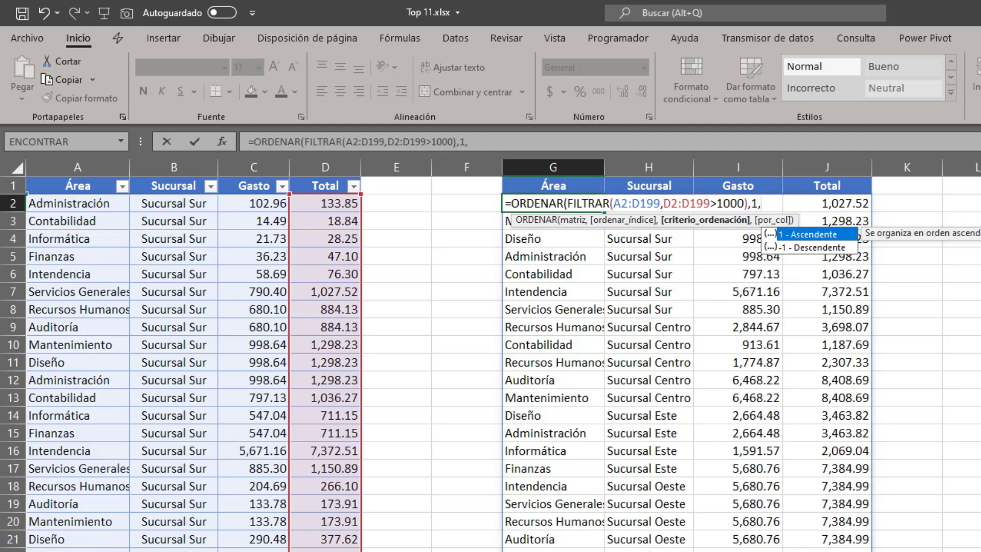
type("1")
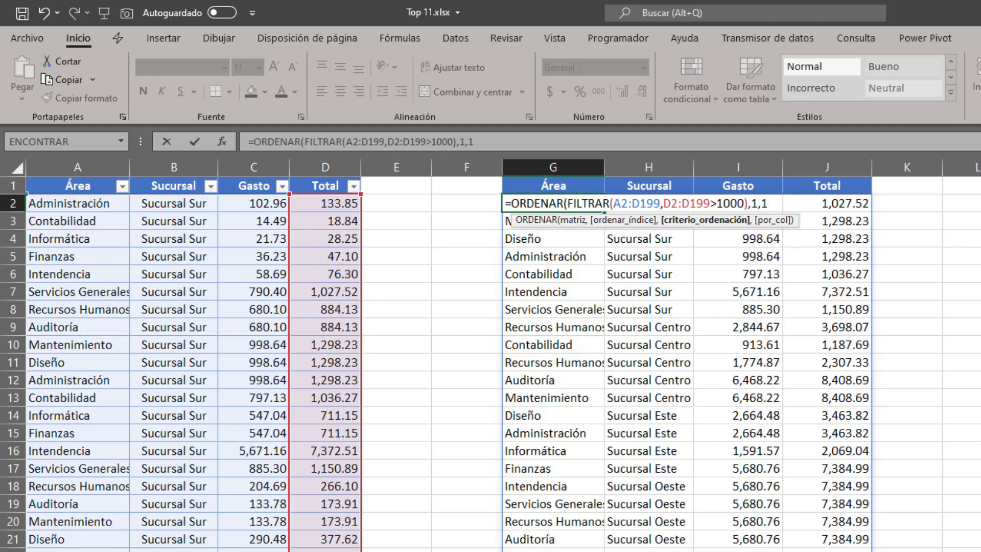
type(",")
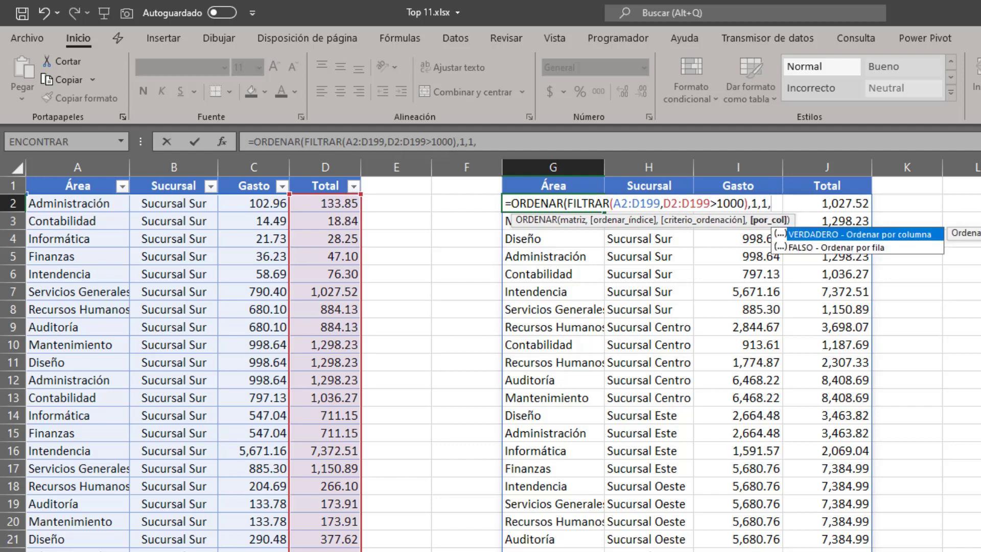
key("Down")
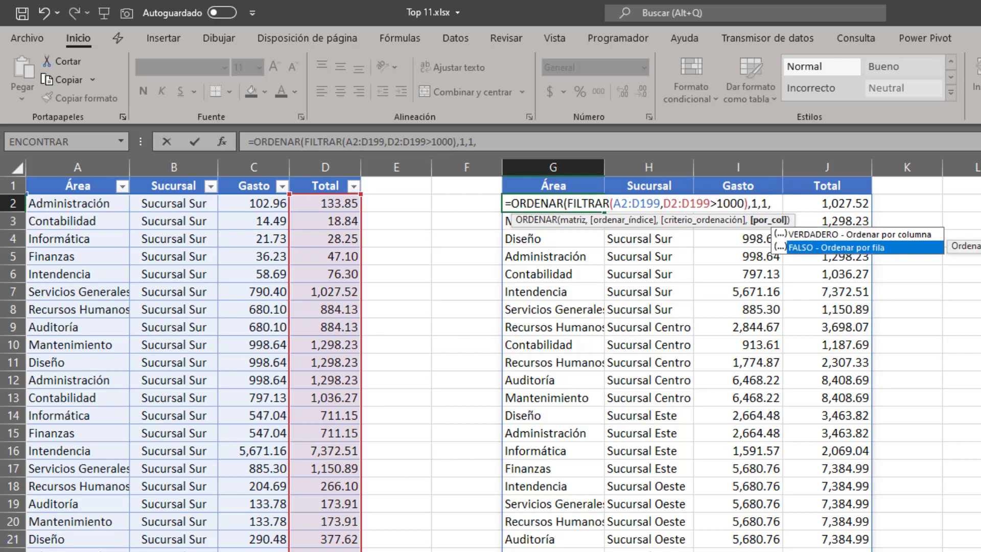
key("Tab")
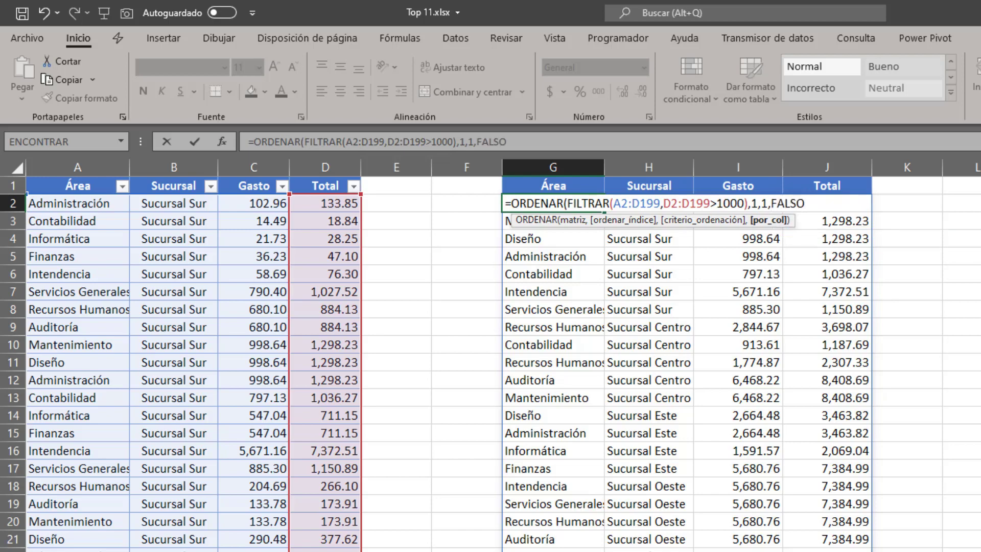
type(")")
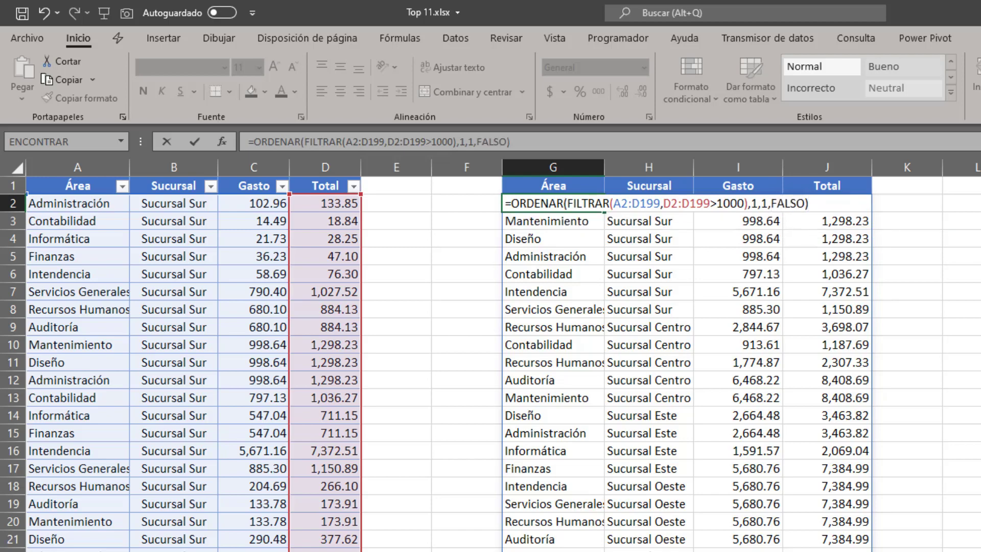
key("ctrl+Return")
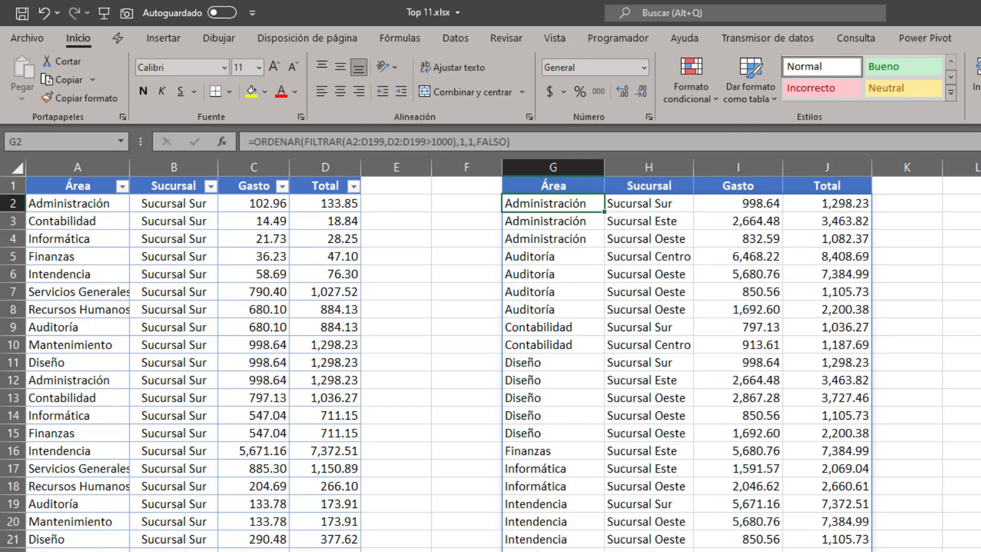
key("Down")
key("Down")
key("Down")
key("Down")
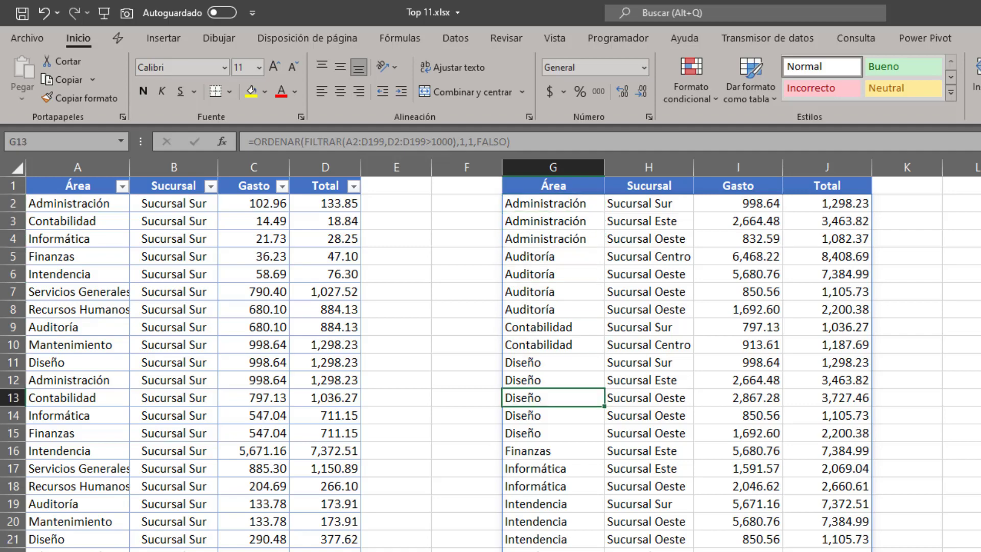
key("Down")
key("Down")
key("Down")
key("Down")
key("Down")
key("Down")
key("Down")
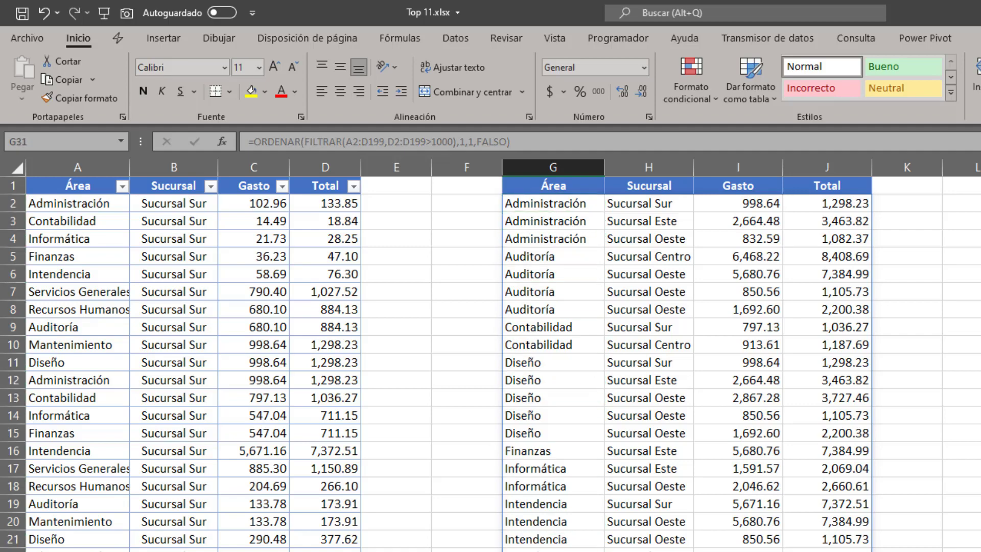
key("Down")
key("Down")
key("Down")
key("Up")
key("Up")
key("Up")
key("Up")
key("Up")
key("Up")
key("Up")
key("Up")
key("Up")
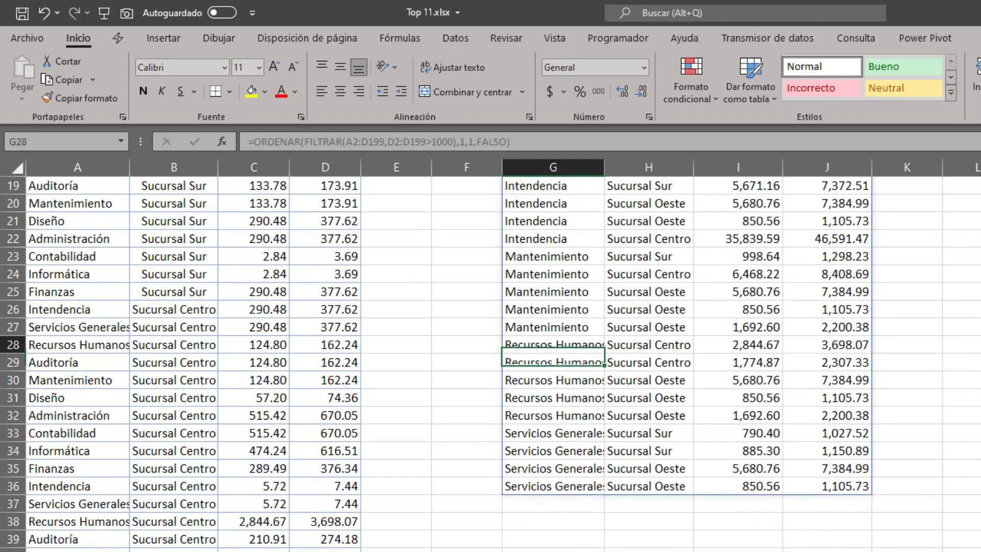
key("Up")
key("Up")
key("Up")
key("Up")
key("Up")
key("Up")
key("Down")
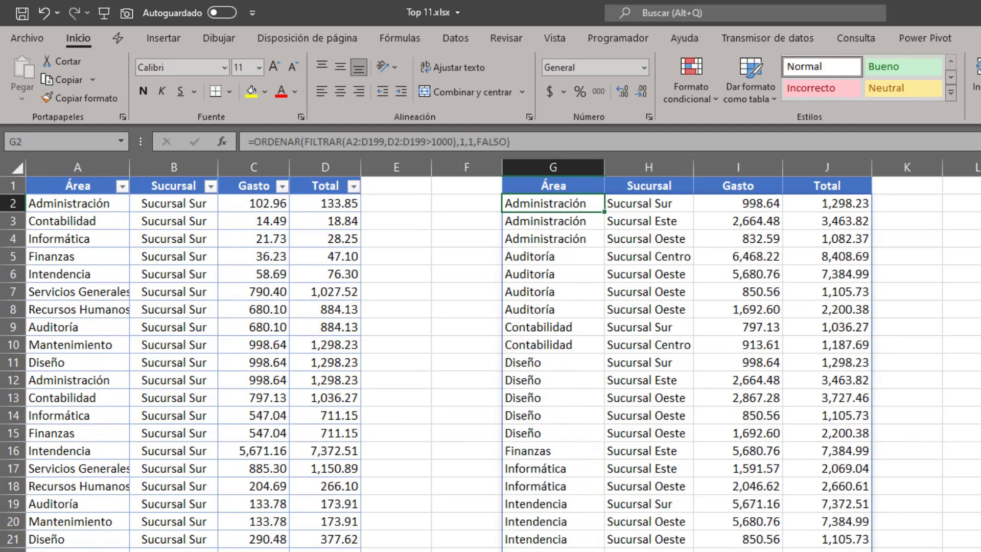
key("Right")
key("Right")
key("Right")
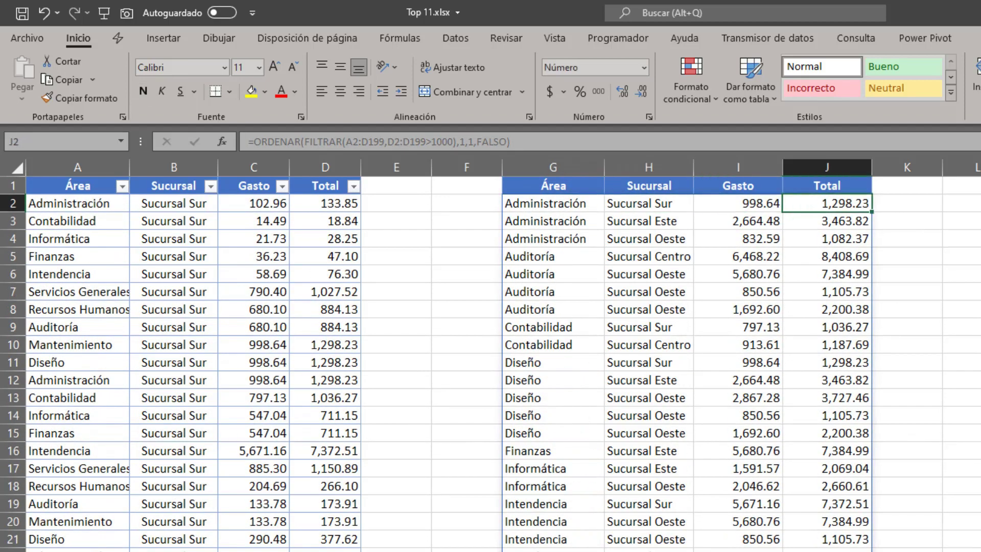
key("Left")
key("Left")
key("Left")
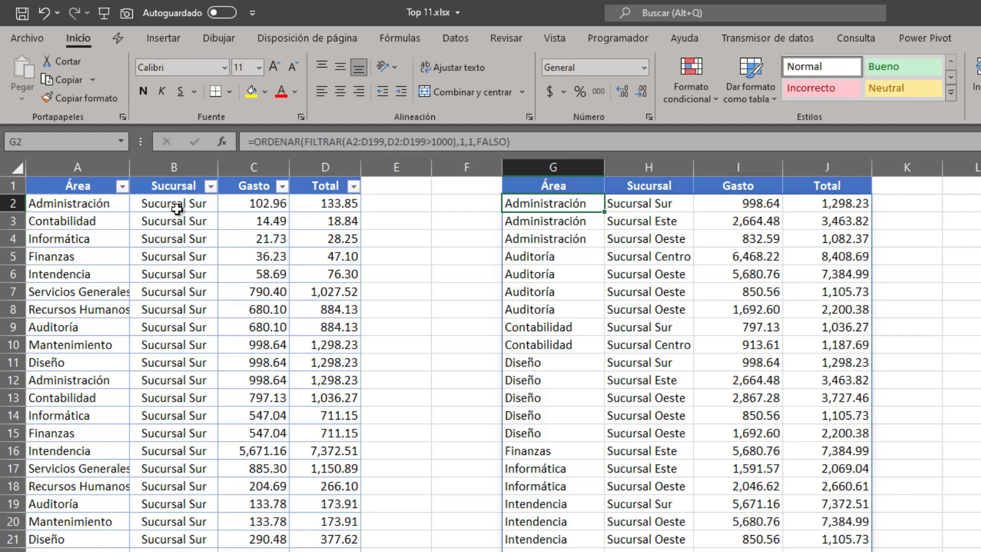
left_click(557, 143)
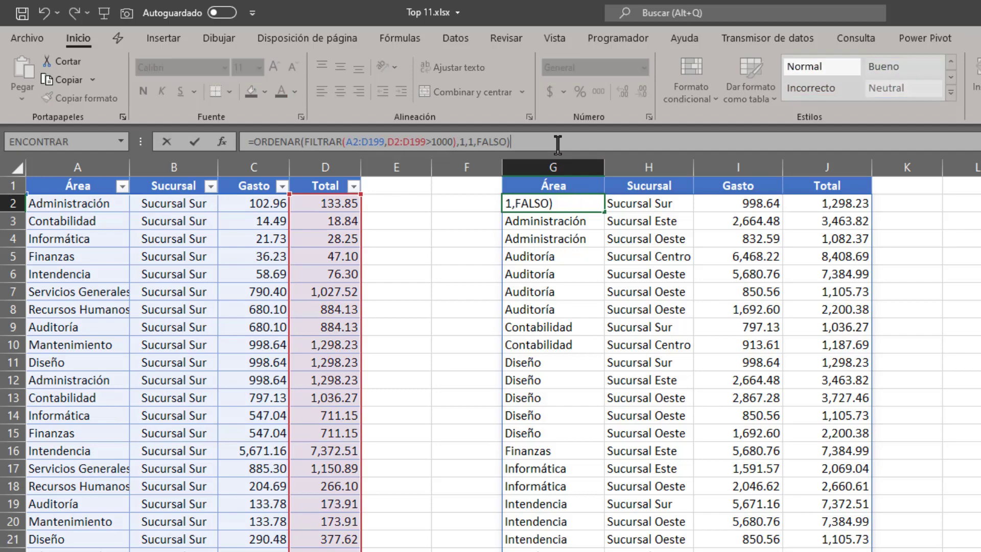
Change the ORDENAR sort index in G2 from 1 to 2
key("Escape")
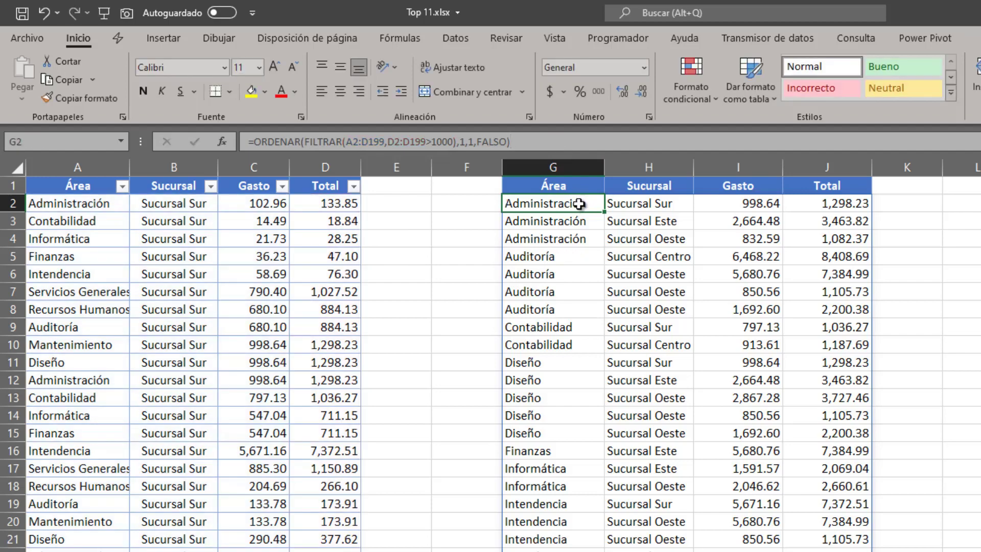
double_click(577, 203)
left_click(755, 197)
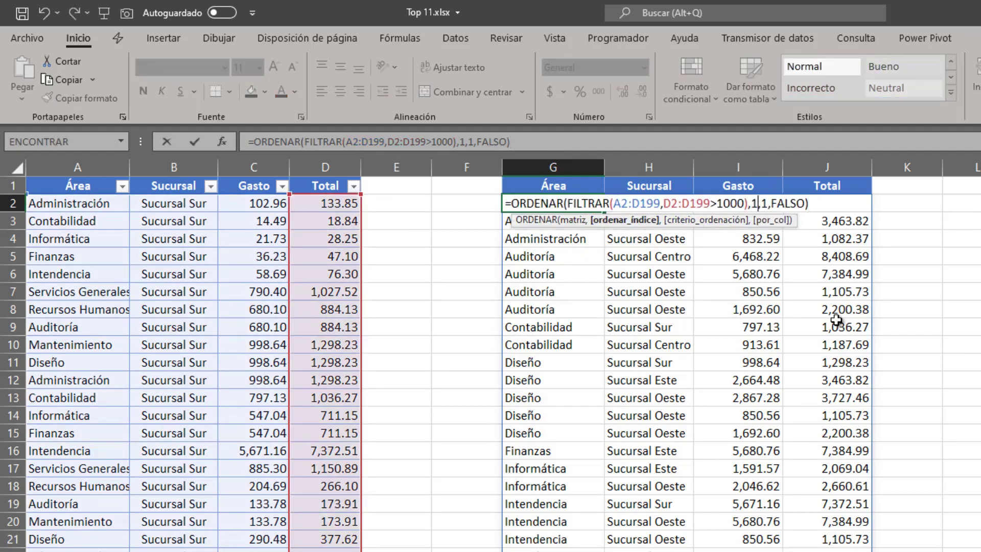
key("BackSpace")
type("2")
key("Return")
Review the spilled rows, now grouped by Sucursal from Centro to Oeste
key("Up")
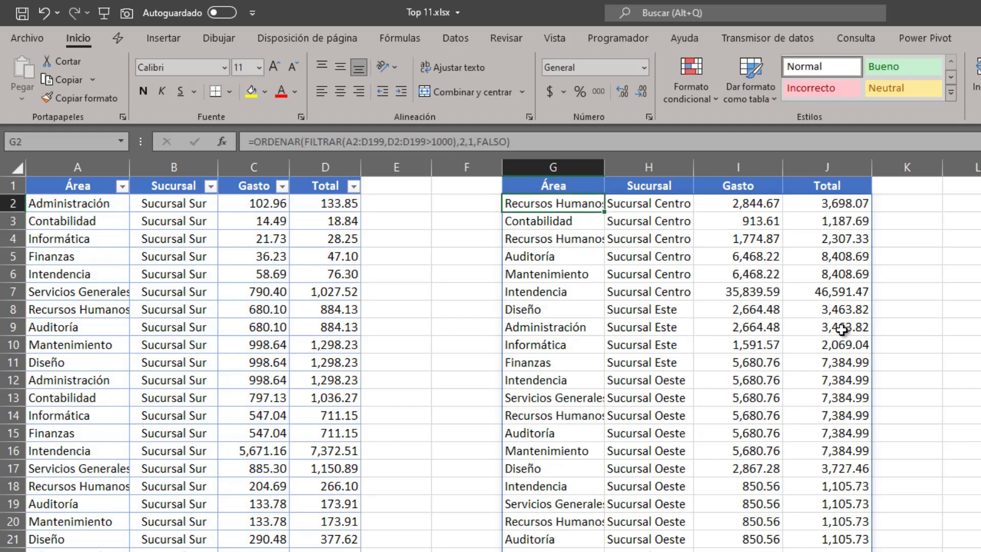
key("Right")
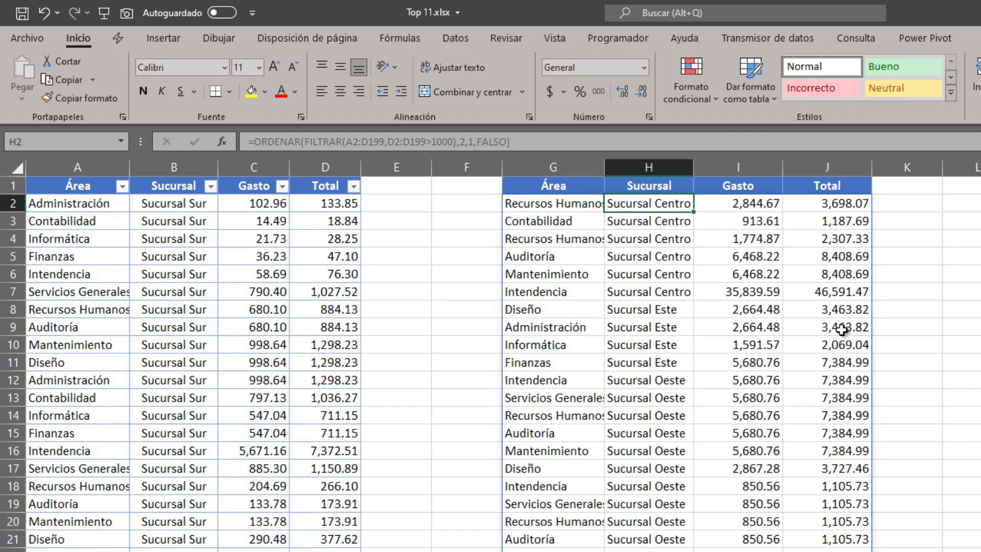
key("shift+Down")
key("shift+Down")
key("shift+Down")
key("shift+Down")
key("shift+Down")
key("shift+Down")
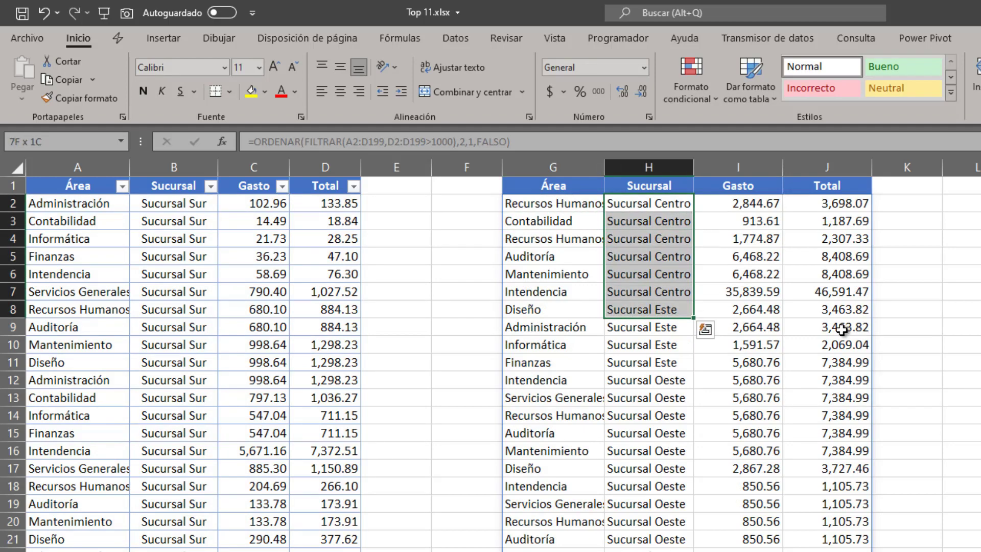
key("Down")
key("Down")
key("Down")
key("Down")
key("Up")
key("Up")
key("Down")
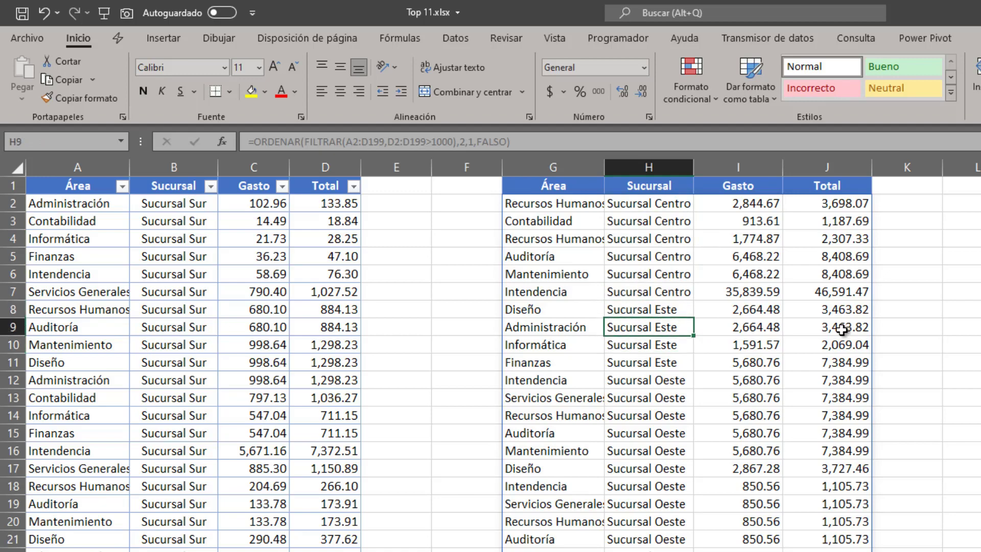
key("Down")
key("Down")
key("Down")
key("ctrl+Up")
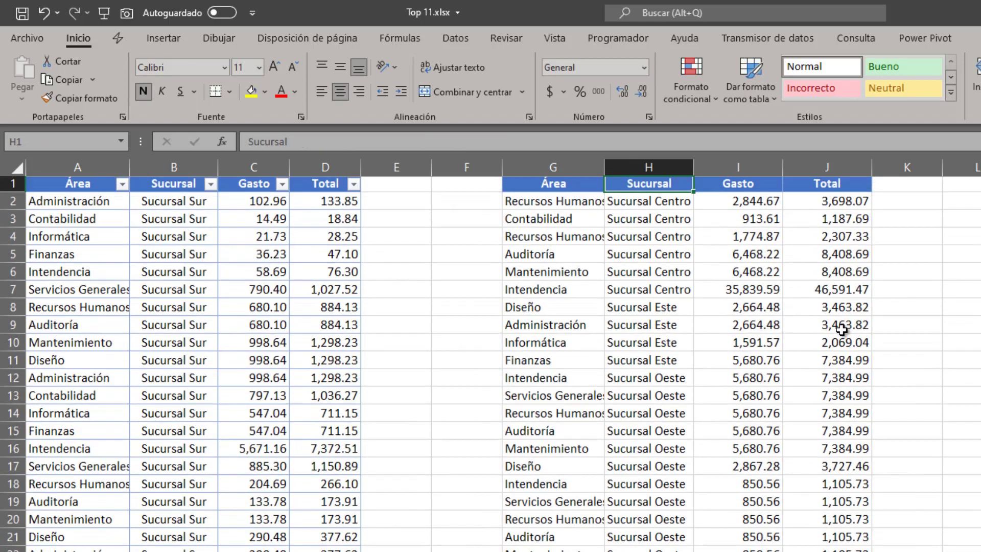
key("Right")
key("Right")
key("Left")
key("Down")
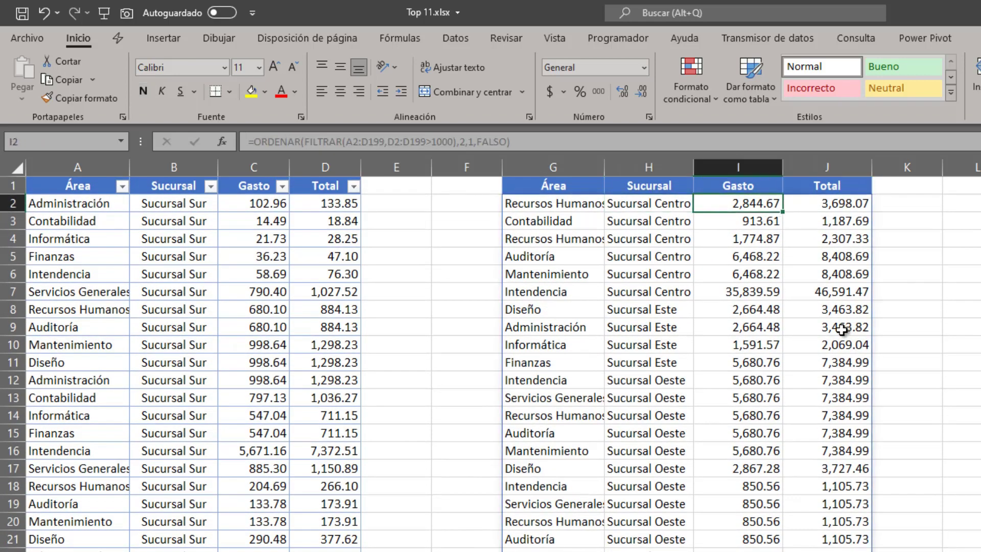
key("Left")
key("Left")
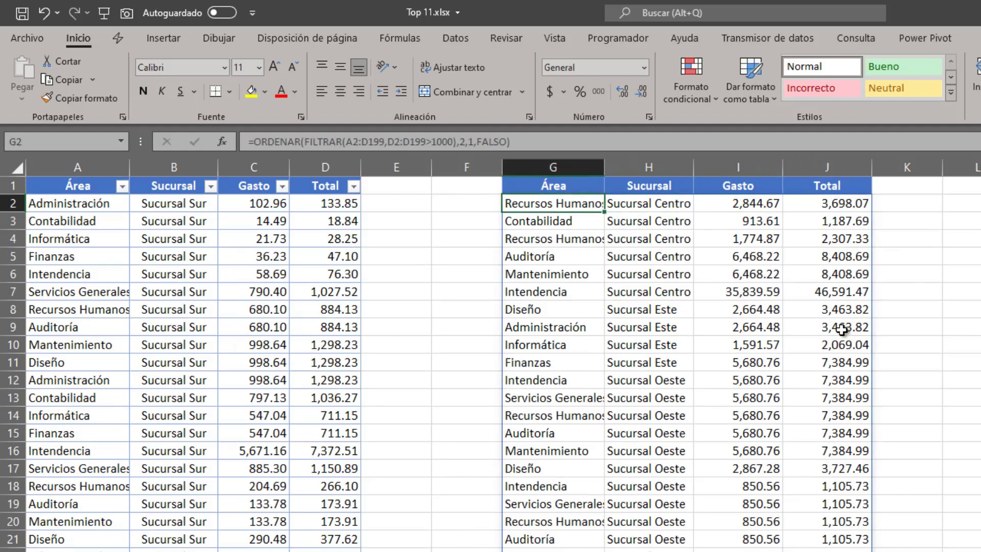
Change the ORDENAR sort index in G2 from 2 to 4 to sort by Total
left_click(570, 137)
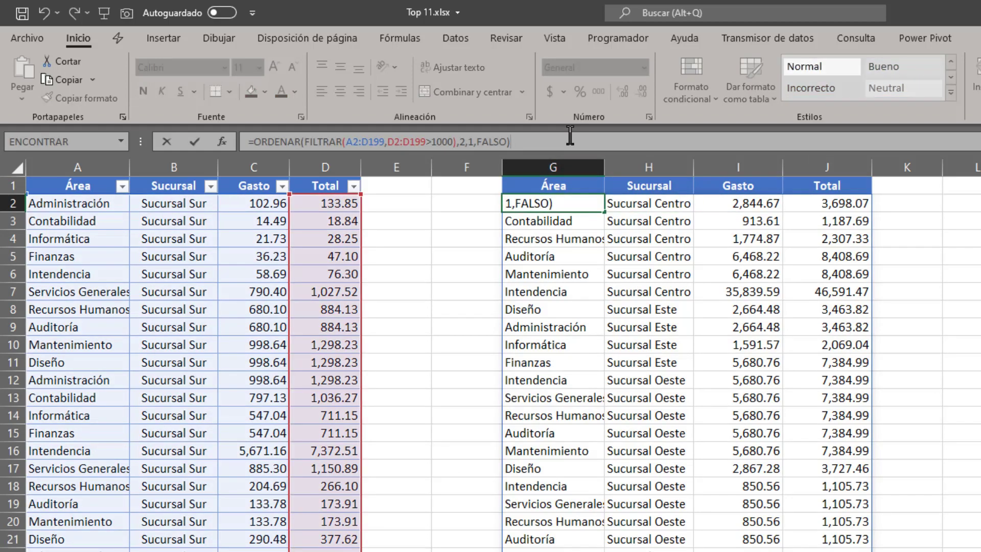
key("Left")
key("Left")
key("Left")
key("Left")
key("Left")
key("Left")
key("Left")
key("Left")
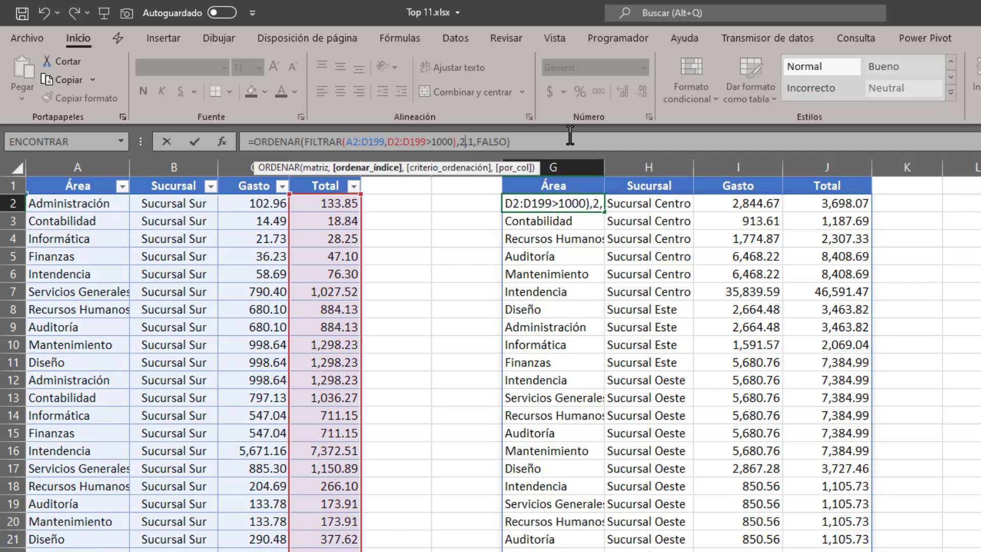
key("BackSpace")
type("4")
key("Right")
key("Right")
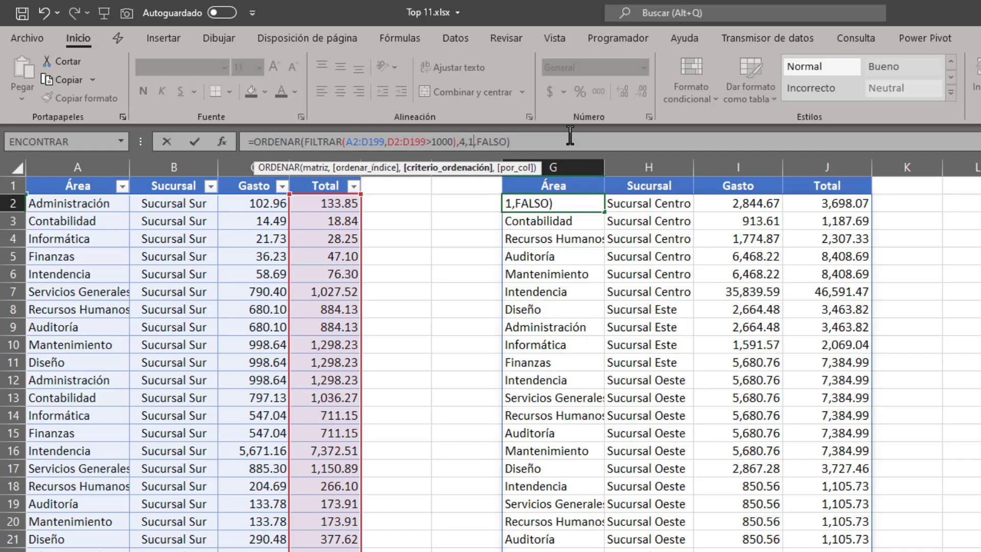
key("Right")
key("End")
key("Return")
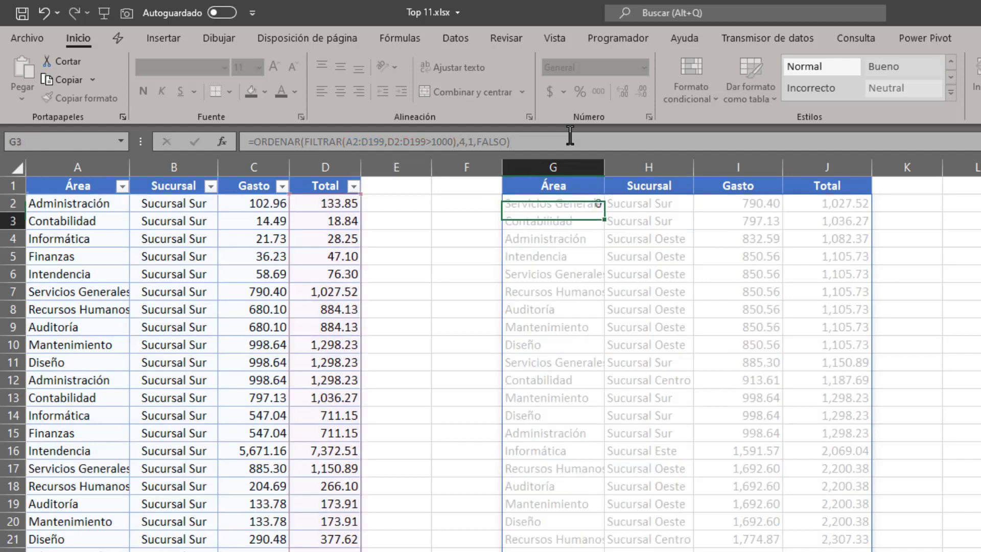
Check column J shows Totals ascending from 1,027.52 to 46,591.47
key("Up")
key("Right")
key("Right")
key("Right")
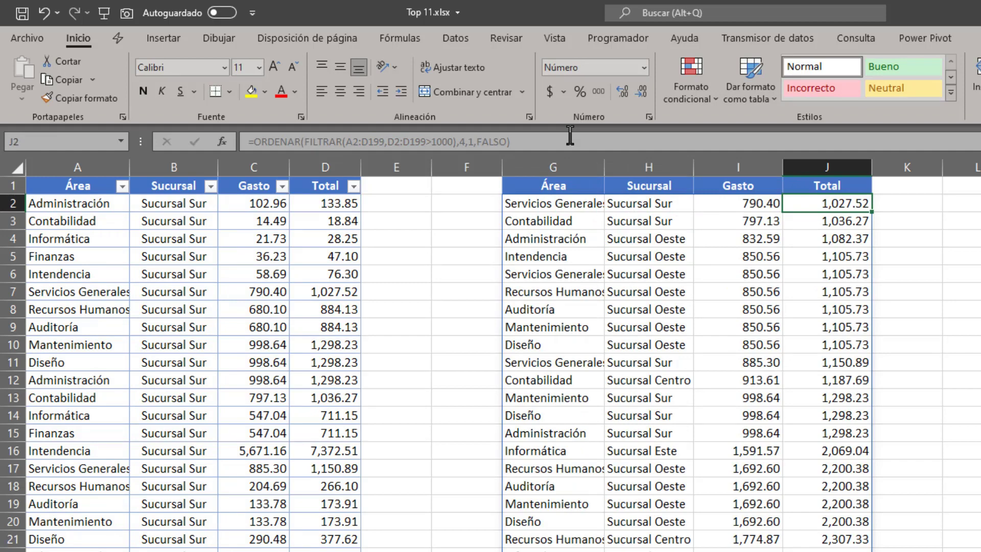
key("Down")
key("Down")
key("Down")
key("Down")
key("Down")
key("Down")
key("Down")
key("Down")
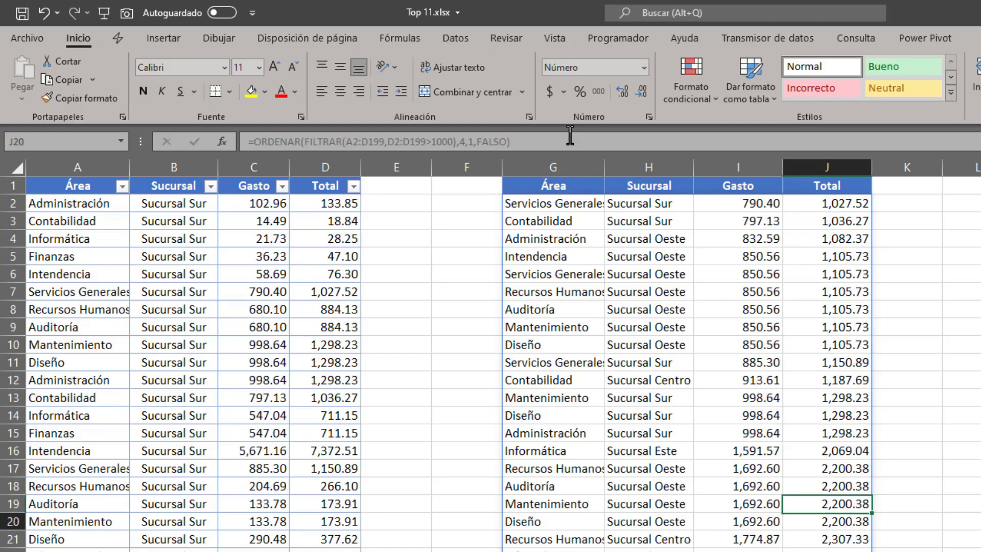
key("Down")
key("Down")
key("Down")
key("Down")
key("Down")
key("Down")
key("Up")
key("Up")
key("Up")
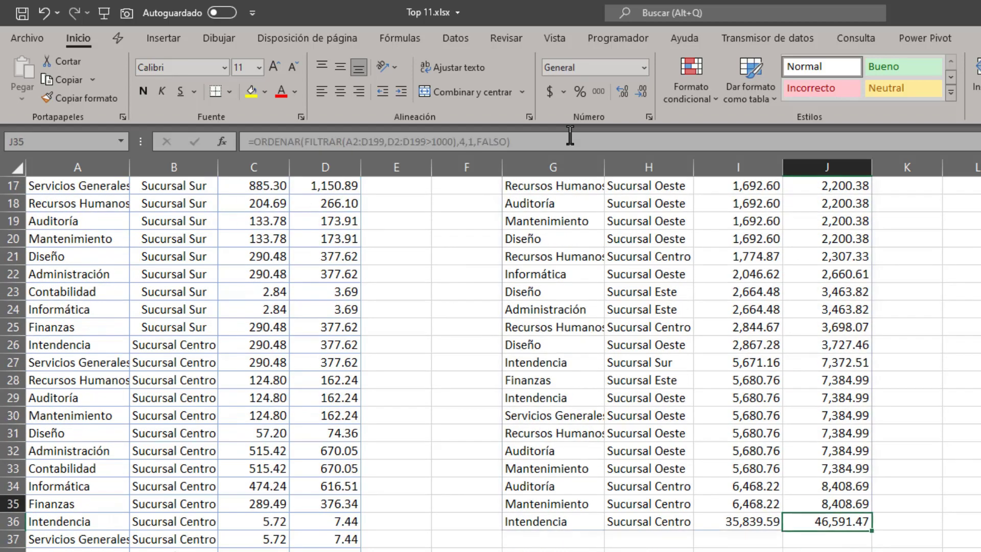
key("Up")
key("Up")
key("Up")
key("ctrl+Up")
key("Down")
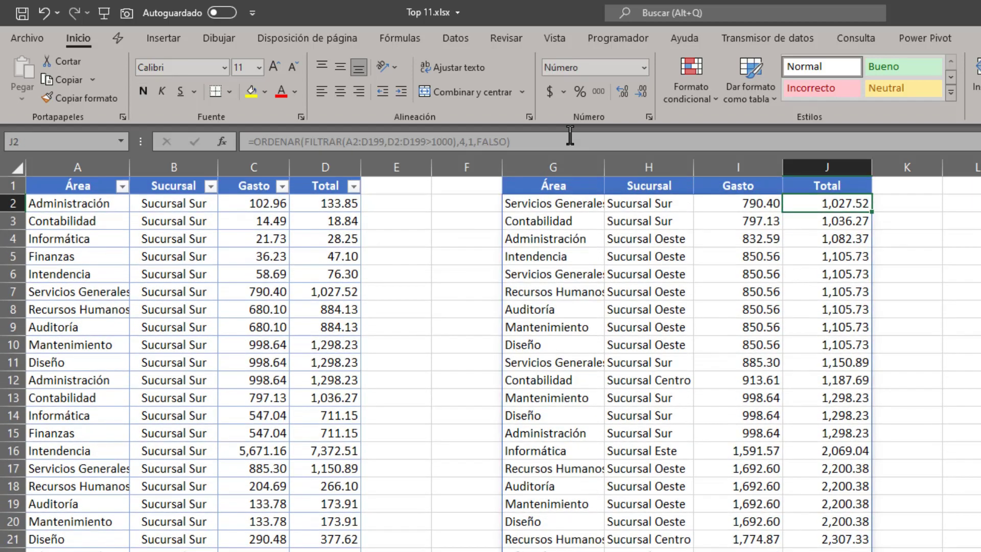
key("BackSpace")
key("Escape")
Replace the sort order 1 with -1 (Descendente) in the G2 formula
double_click(532, 204)
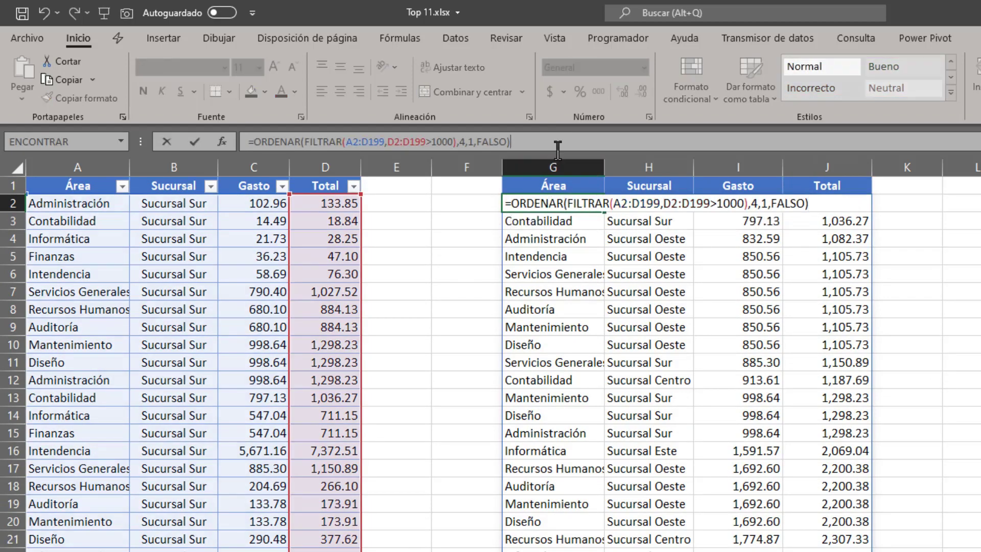
left_click(558, 150)
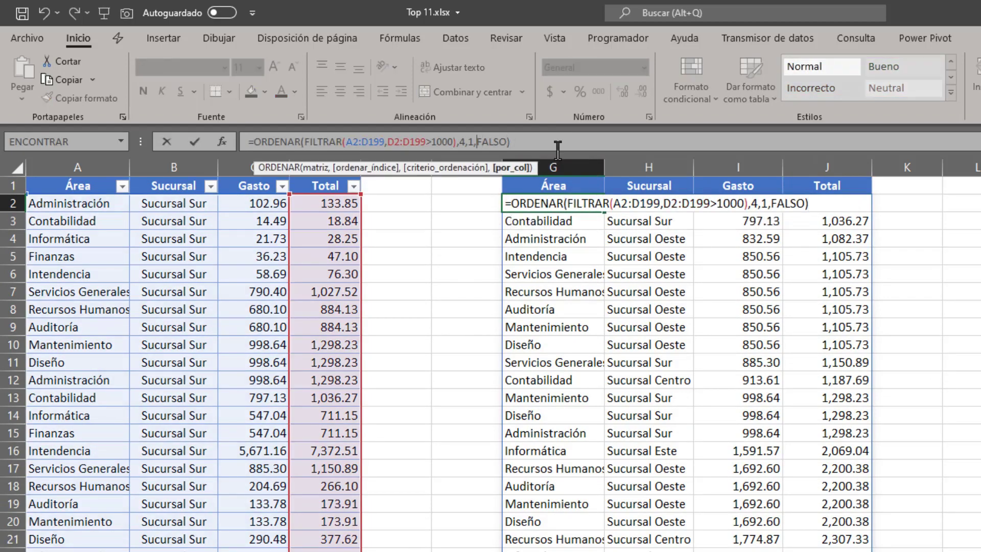
key("Left")
key("Left")
key("Left")
key("BackSpace")
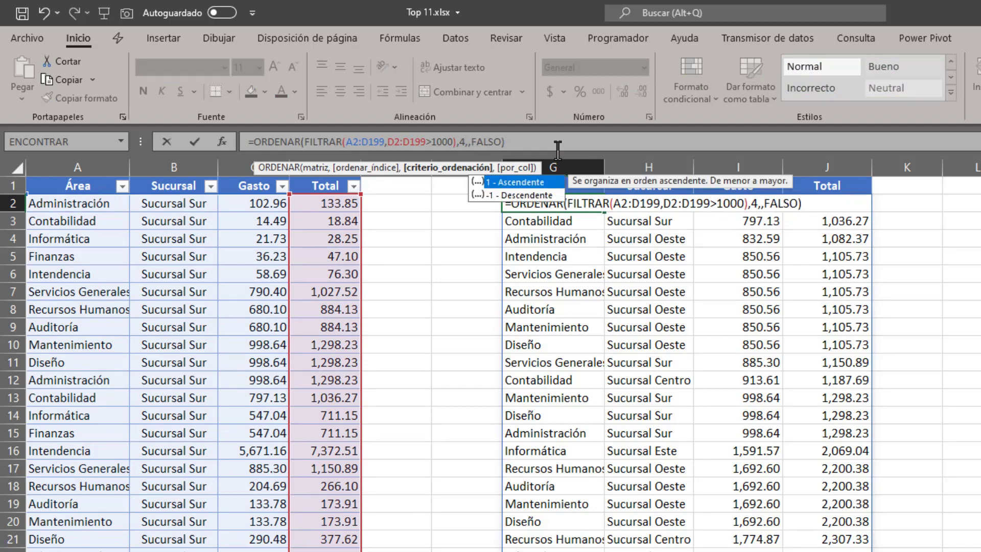
key("Down")
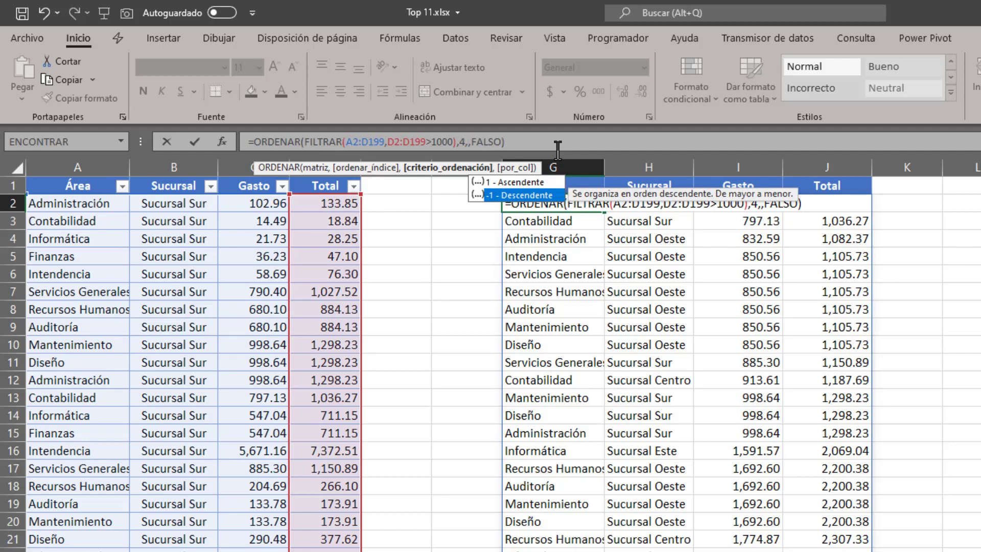
key("Tab")
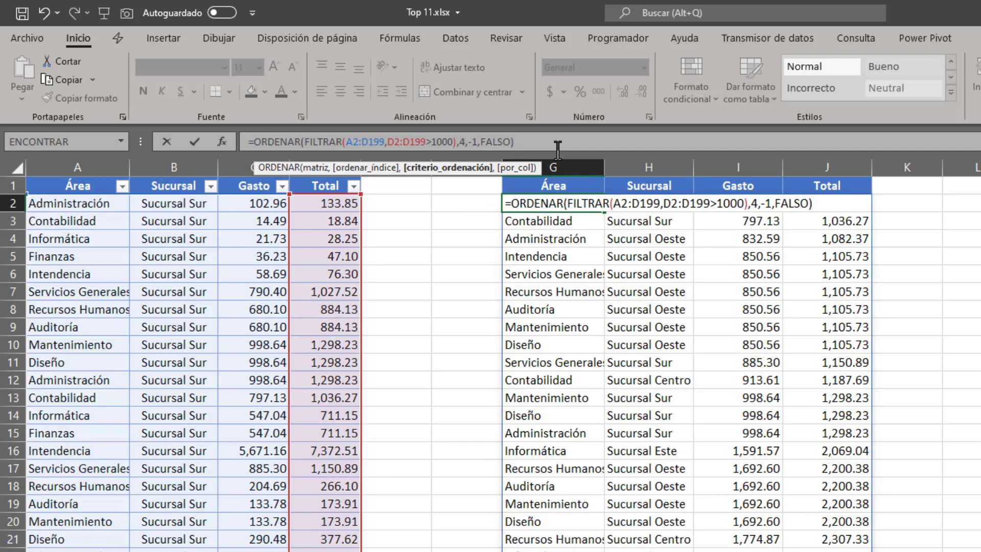
key("Return")
Verify column J now lists Totals largest first, starting at 46,591.47
key("Up")
key("Right")
key("Right")
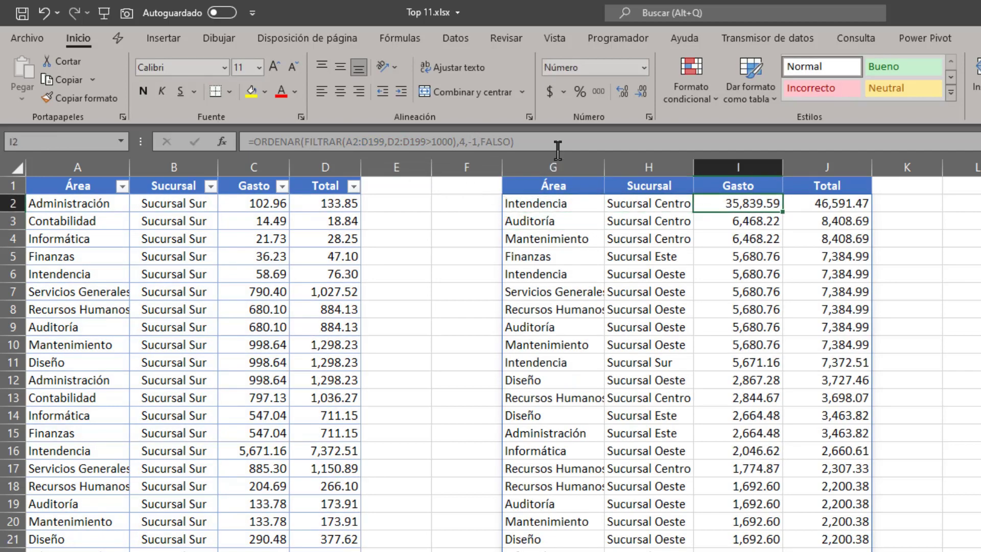
key("Right")
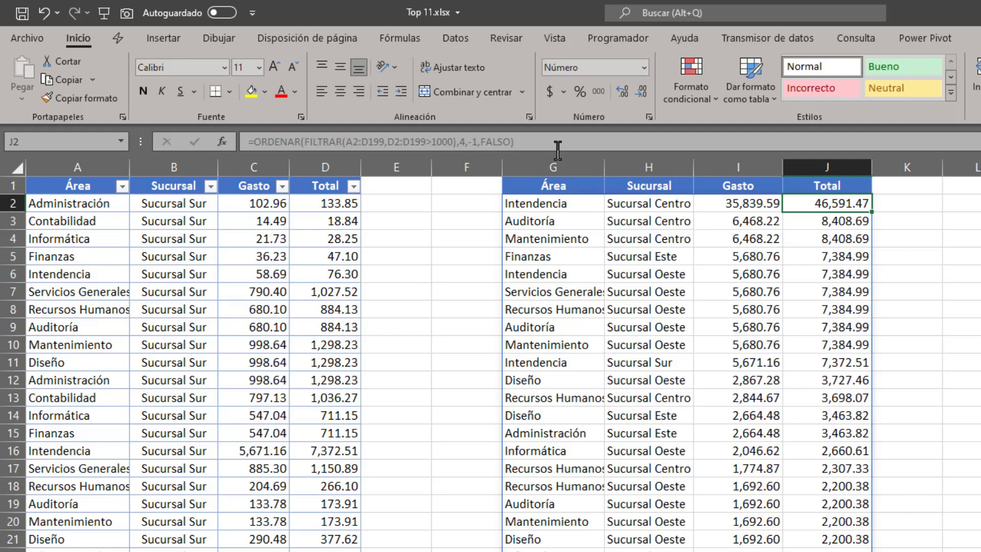
key("Down")
key("Down")
key("Down")
key("Down")
key("Down")
key("Down")
key("Down")
key("Down")
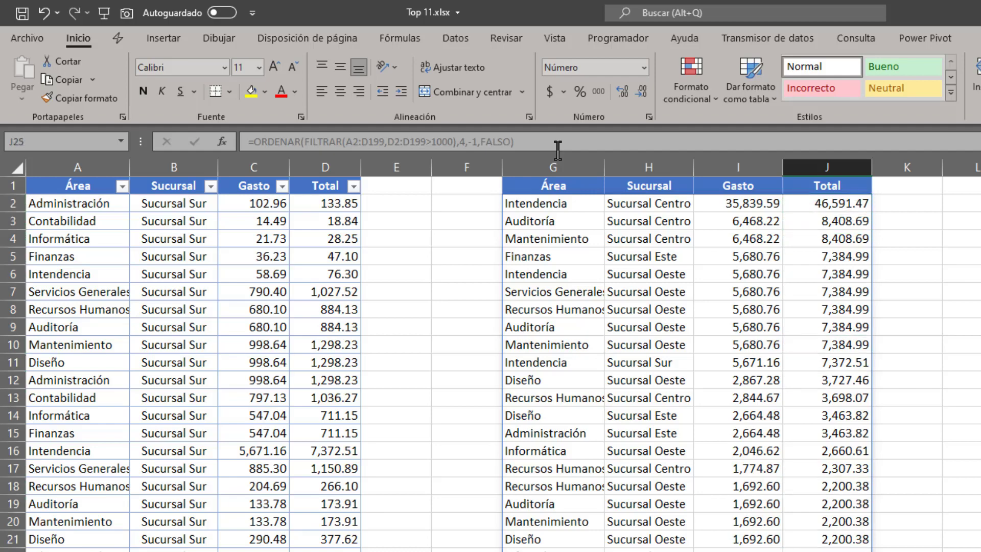
key("ctrl+Up")
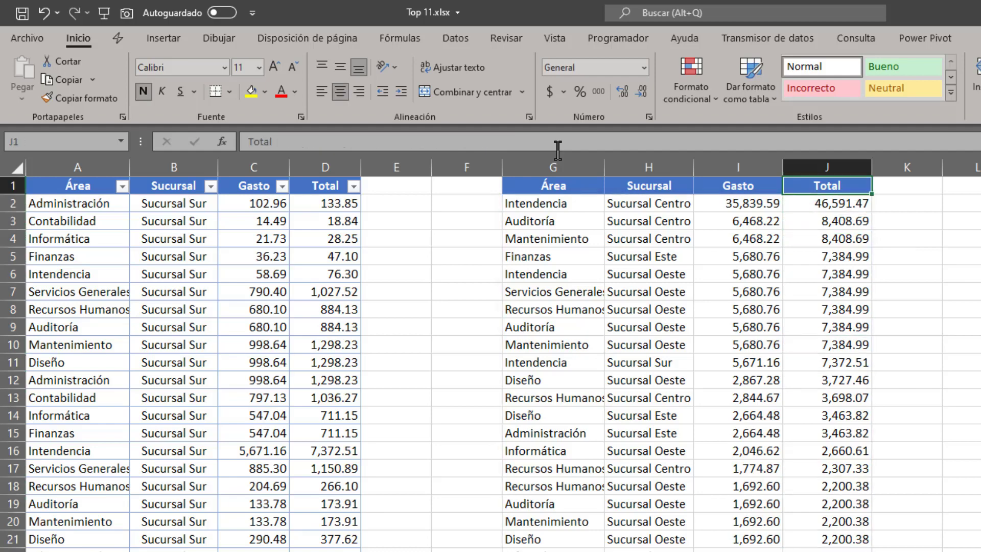